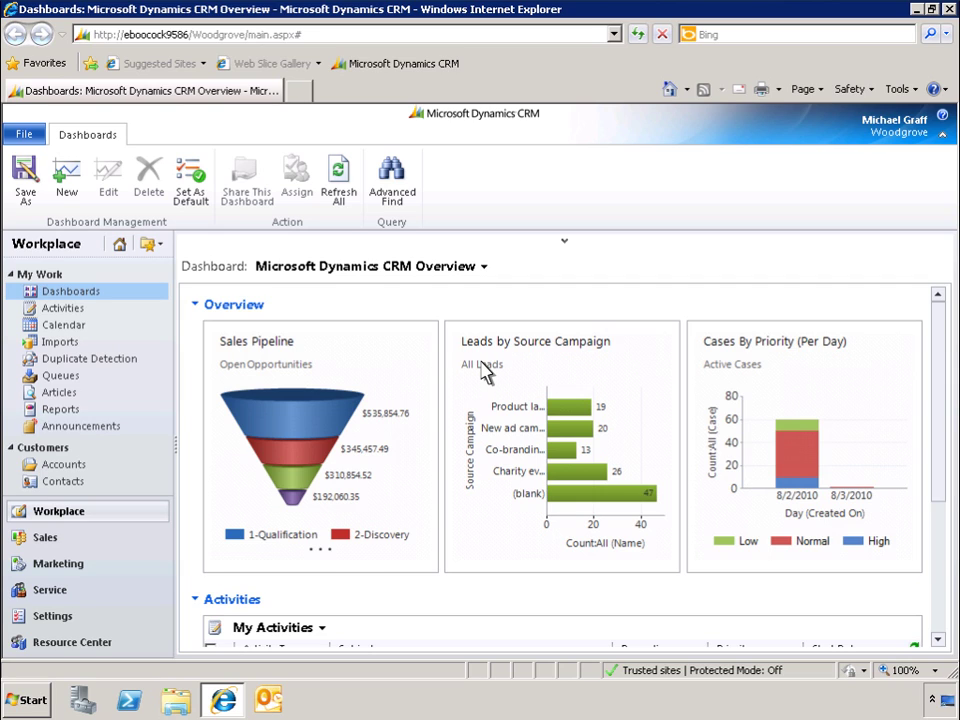
# Step: Create a new dashboard with the 4-Column Focused Dashboard layout and name it My Sales Overview
pyautogui.click(485, 268)
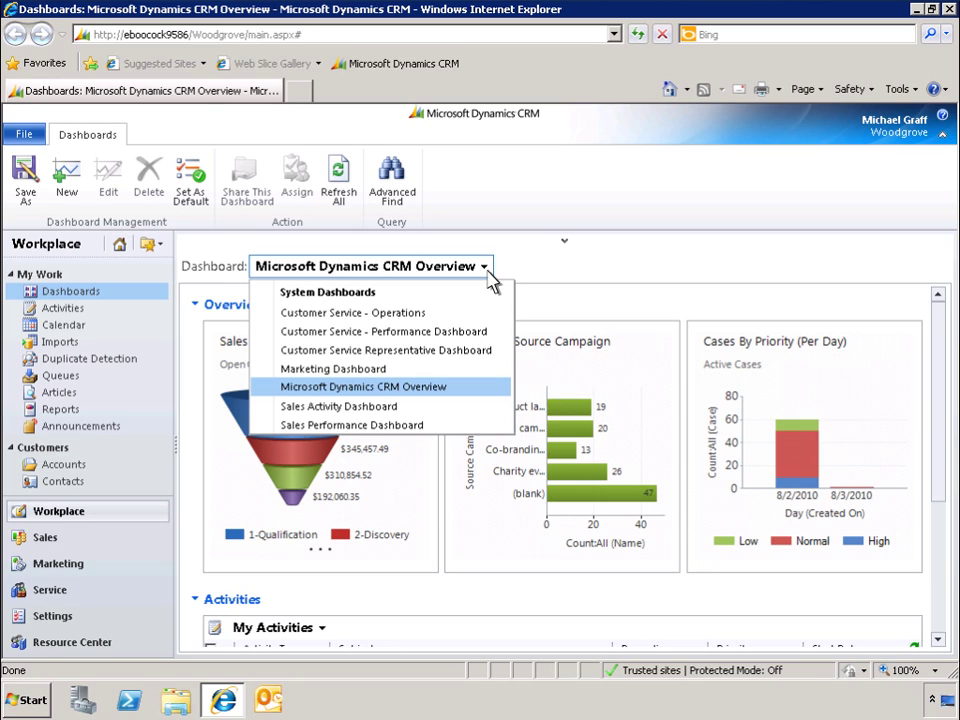
pyautogui.click(77, 203)
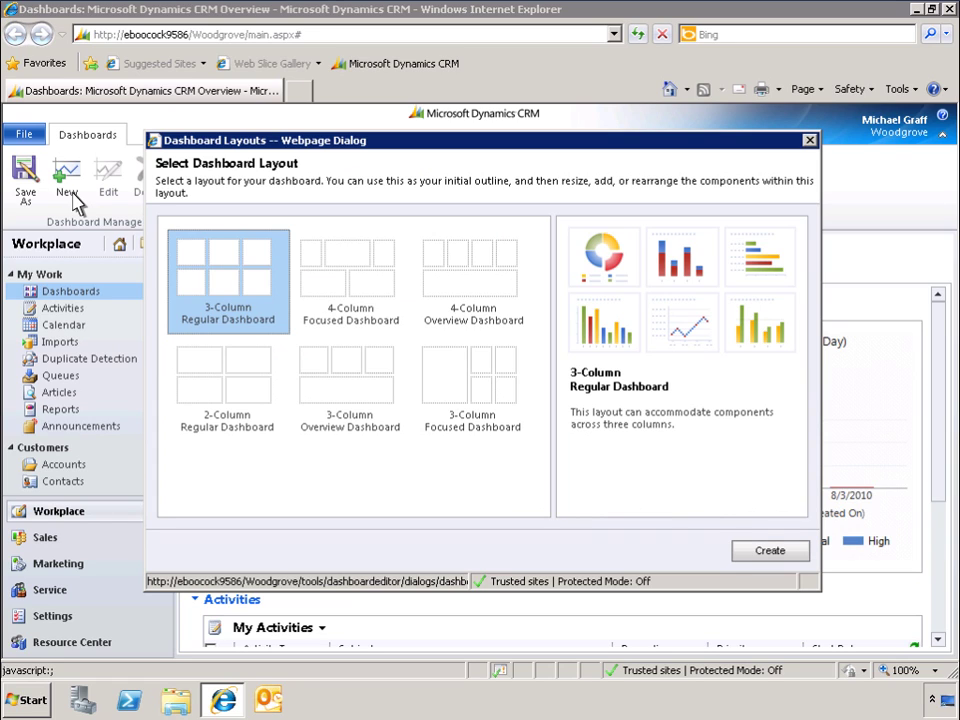
pyautogui.click(352, 280)
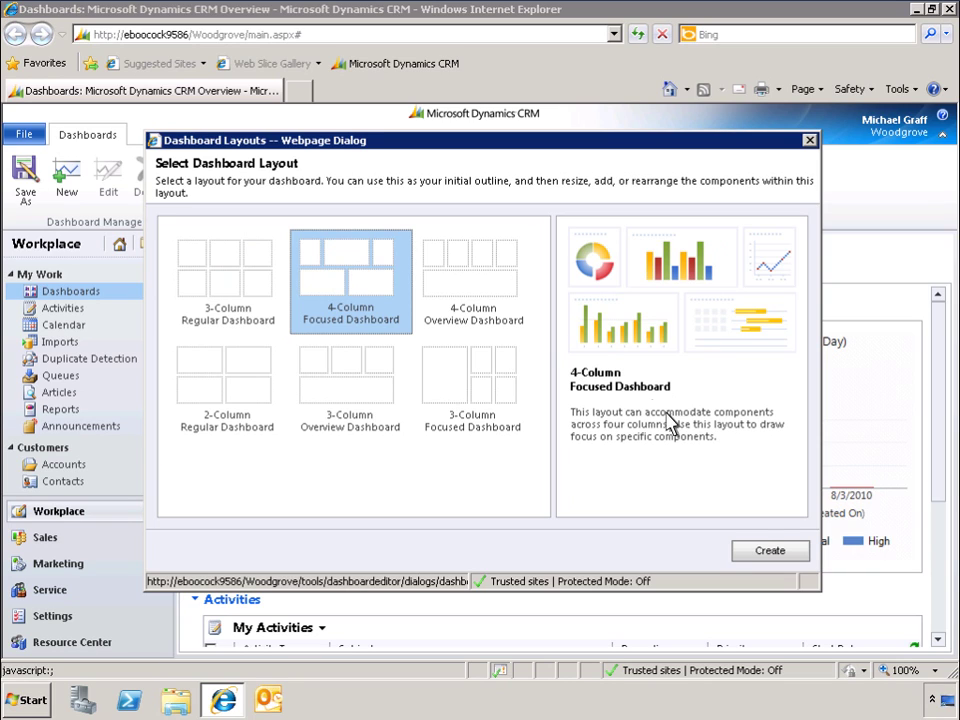
pyautogui.click(770, 558)
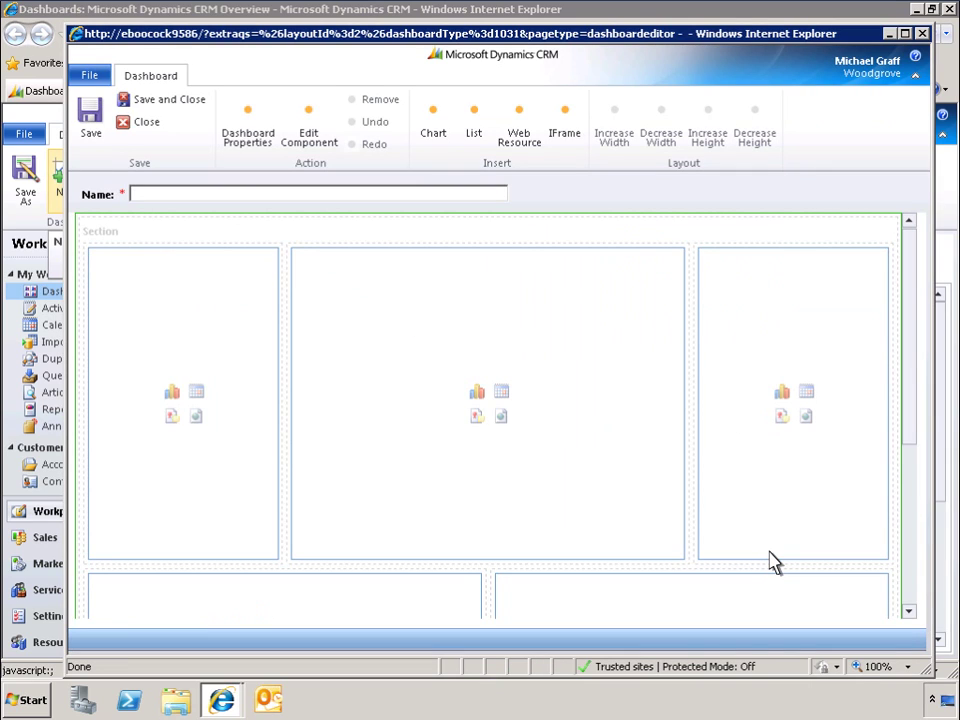
pyautogui.write('My Sales Overview')
# Step: Insert the Sales Pipeline chart for the Opportunity record type into the first cell of the dashboard's upper row
pyautogui.click(176, 394)
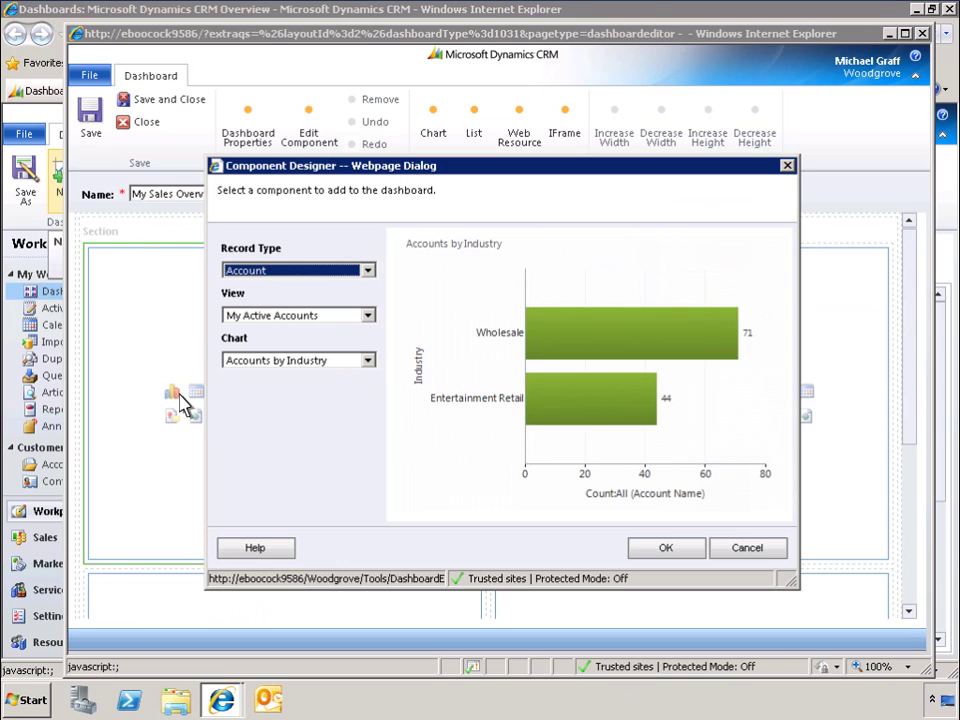
pyautogui.click(368, 271)
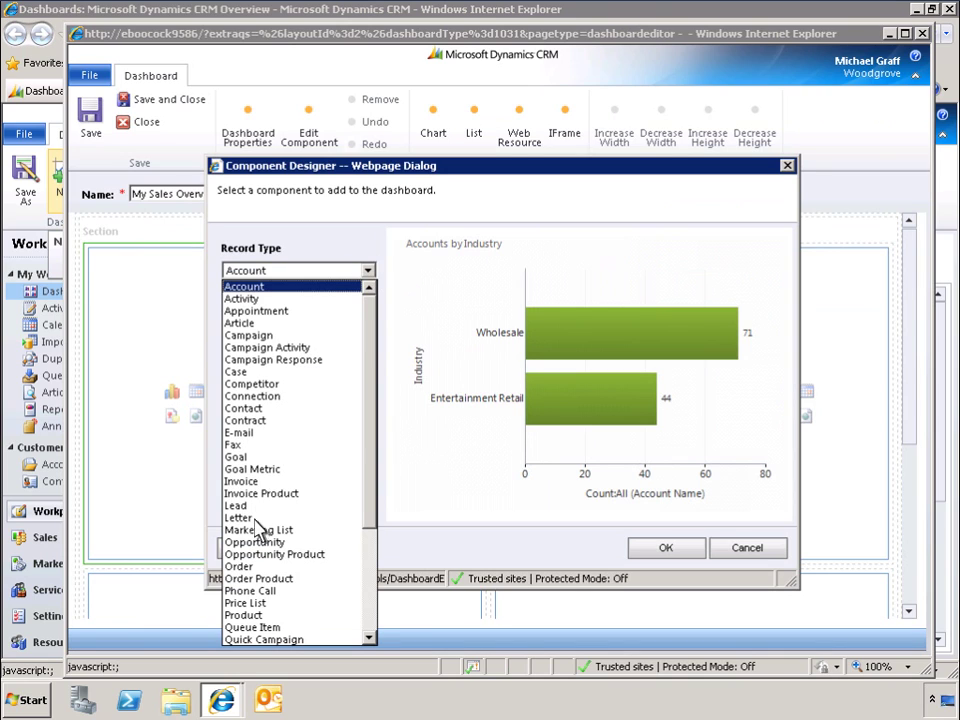
pyautogui.click(255, 545)
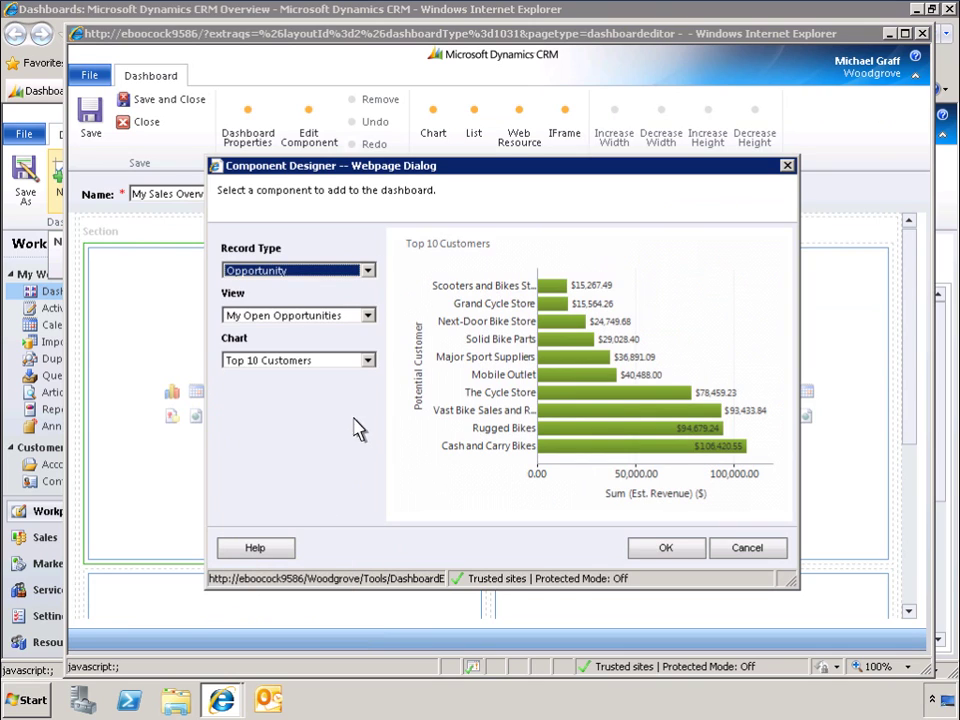
pyautogui.click(369, 360)
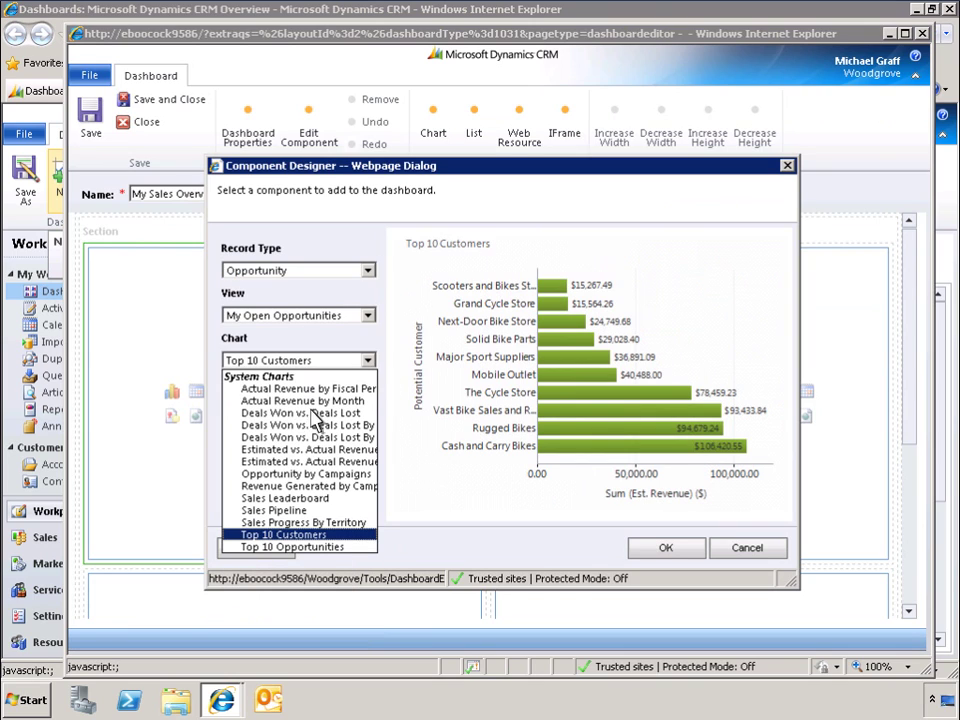
pyautogui.click(272, 511)
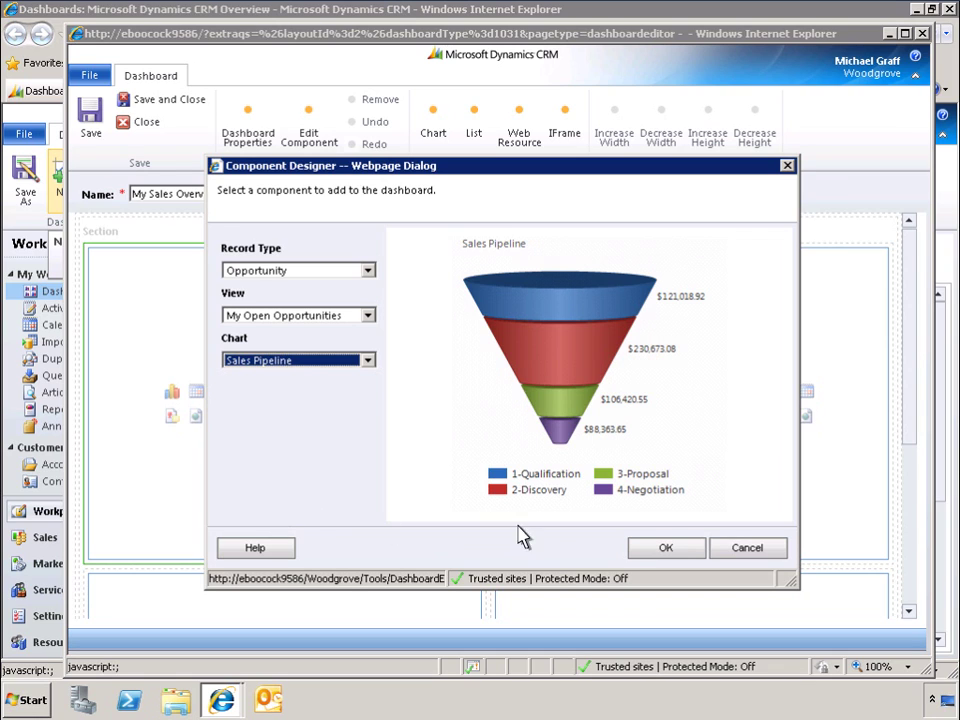
pyautogui.click(666, 549)
# Step: Insert a list of Opportunities records into the wide middle cell of the dashboard's upper row
pyautogui.click(502, 394)
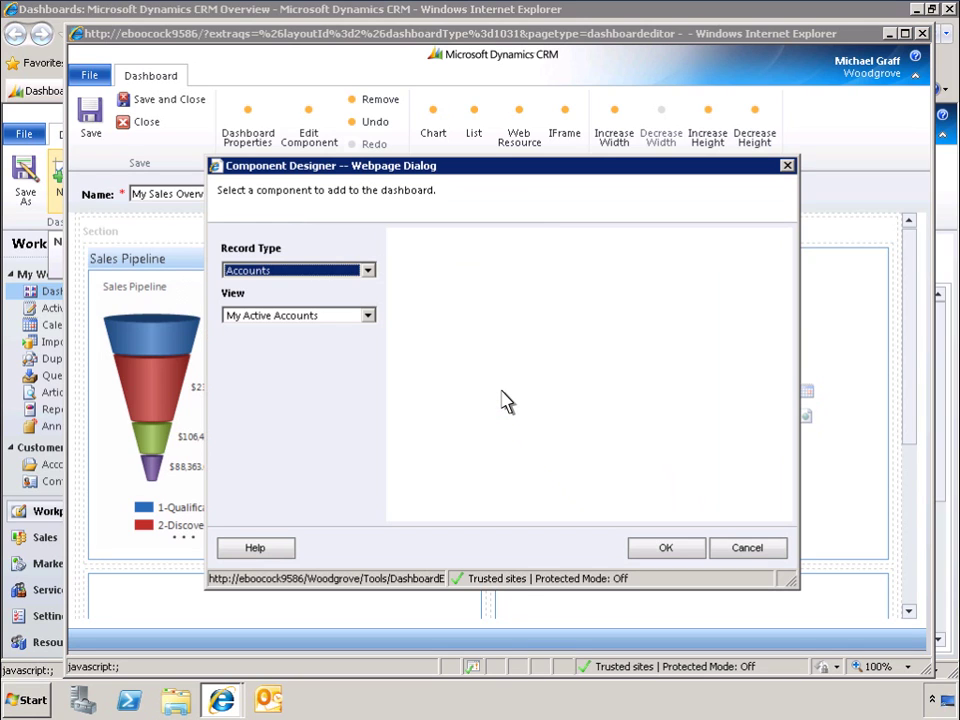
pyautogui.click(368, 272)
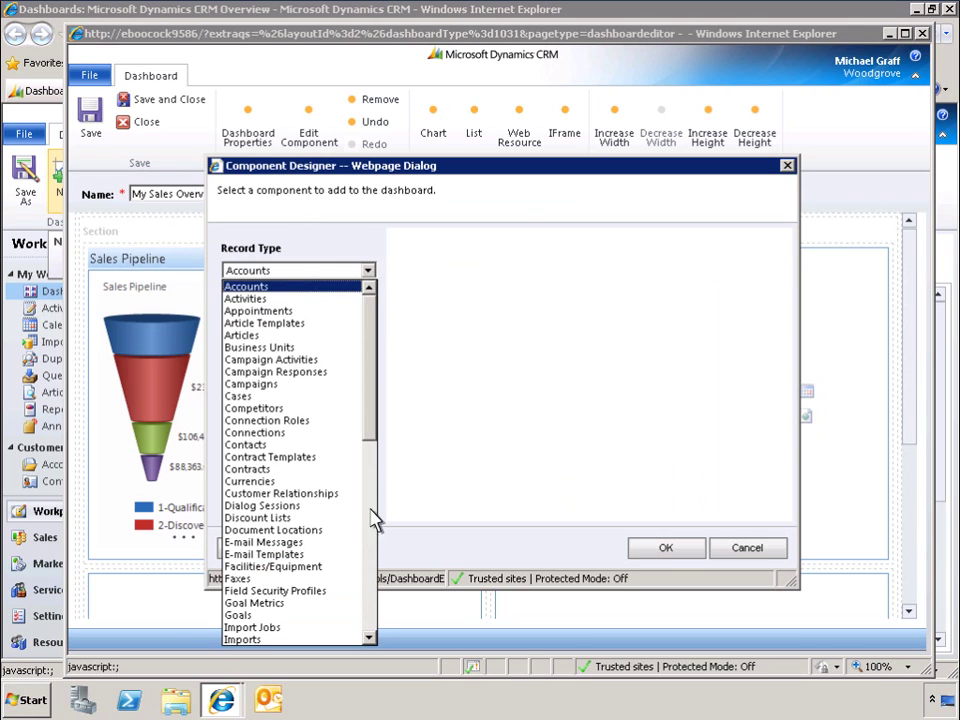
pyautogui.click(370, 572)
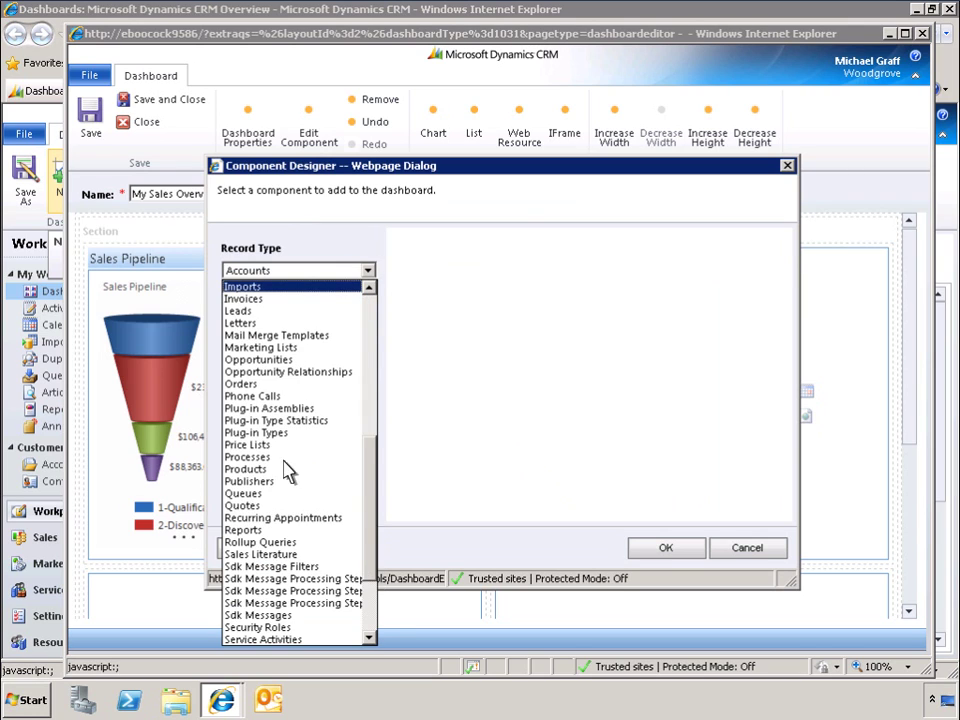
pyautogui.click(258, 362)
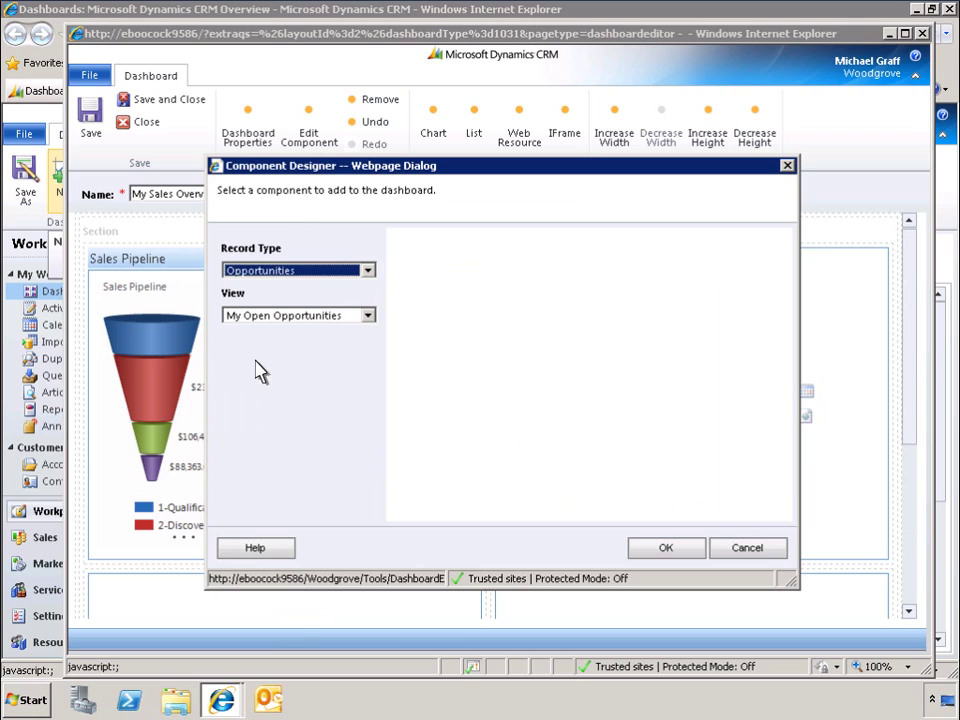
pyautogui.click(666, 551)
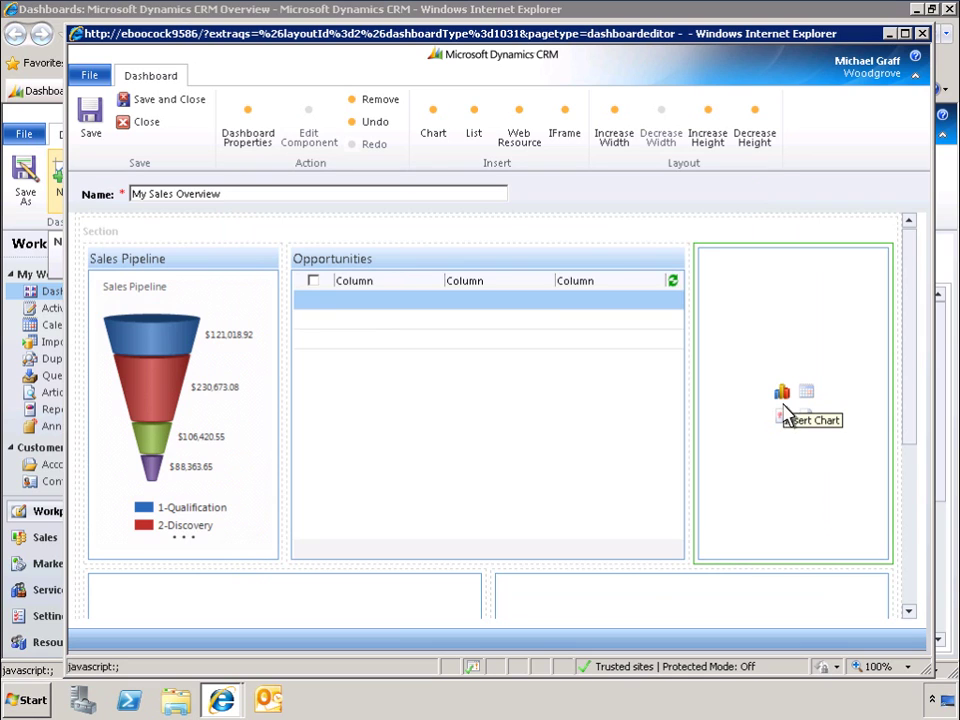
# Step: Insert the Leads by Rating chart for the Lead record type into the last cell of the dashboard's upper row
pyautogui.click(783, 395)
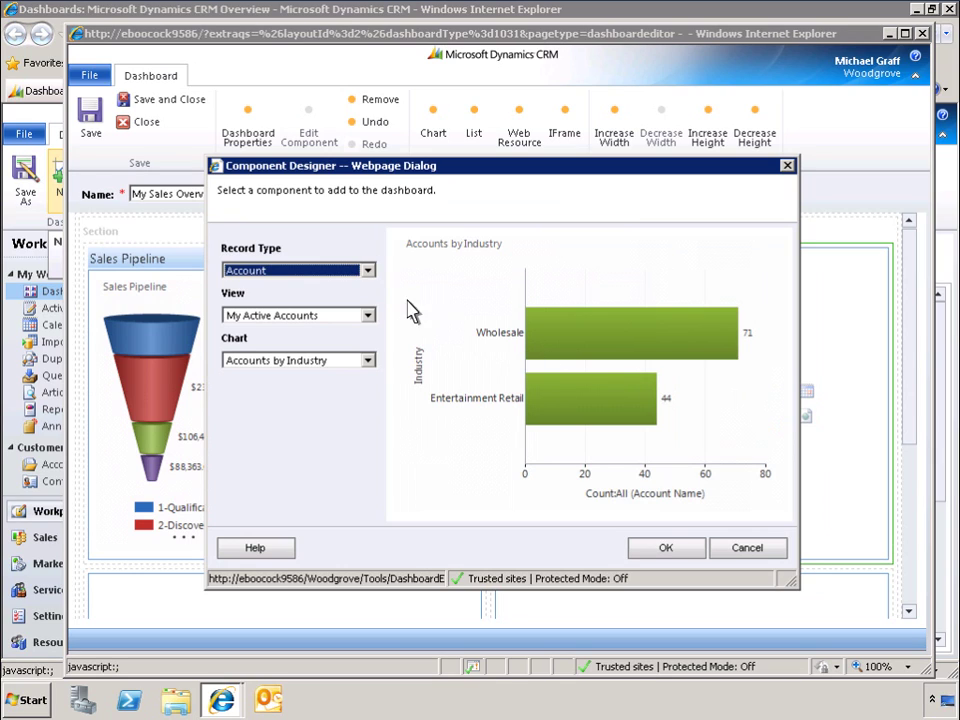
pyautogui.click(369, 271)
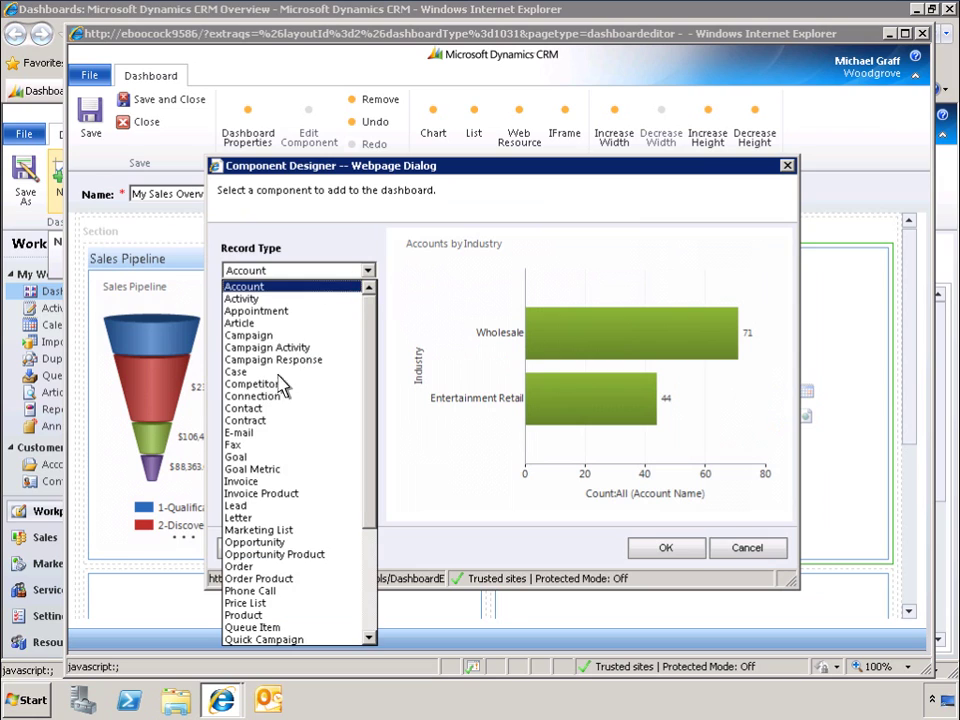
pyautogui.click(238, 507)
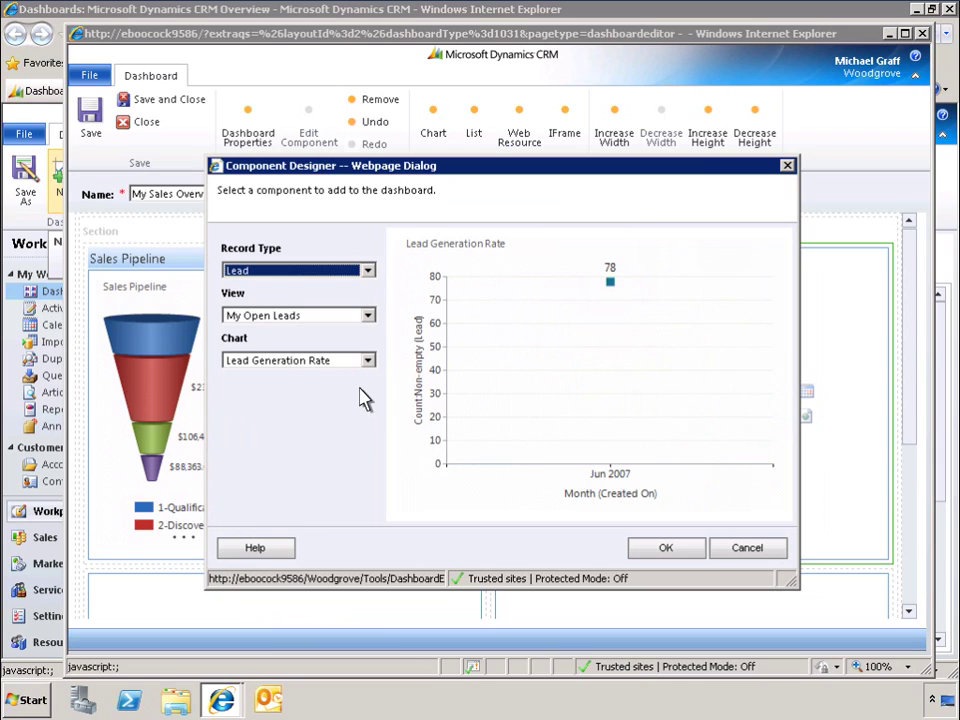
pyautogui.click(369, 362)
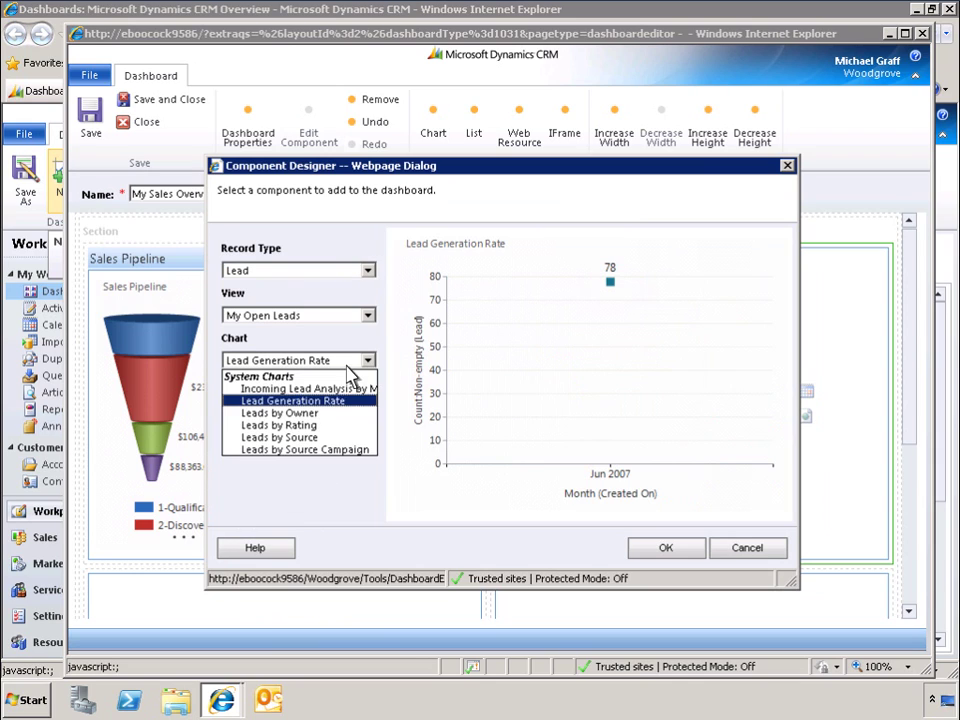
pyautogui.click(283, 425)
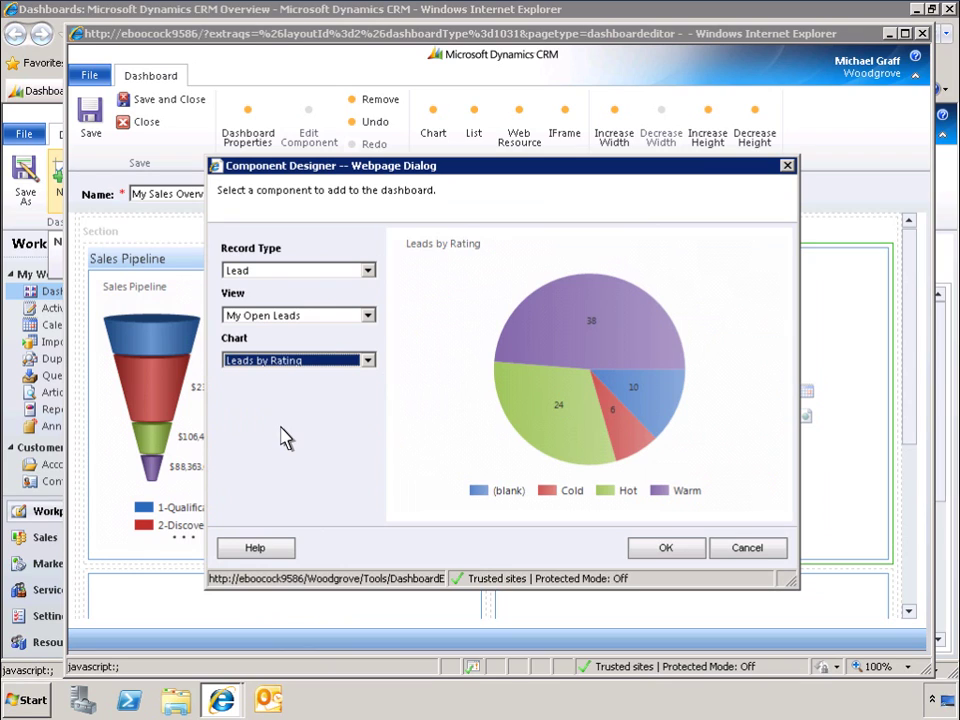
pyautogui.click(666, 549)
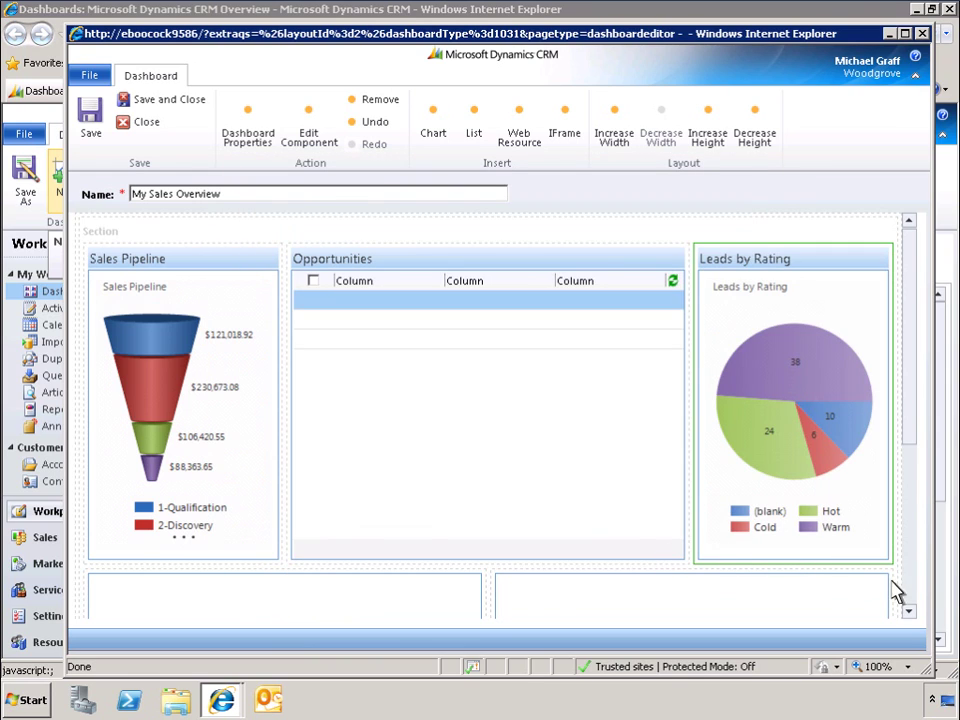
pyautogui.scroll(-3, 910, 600)
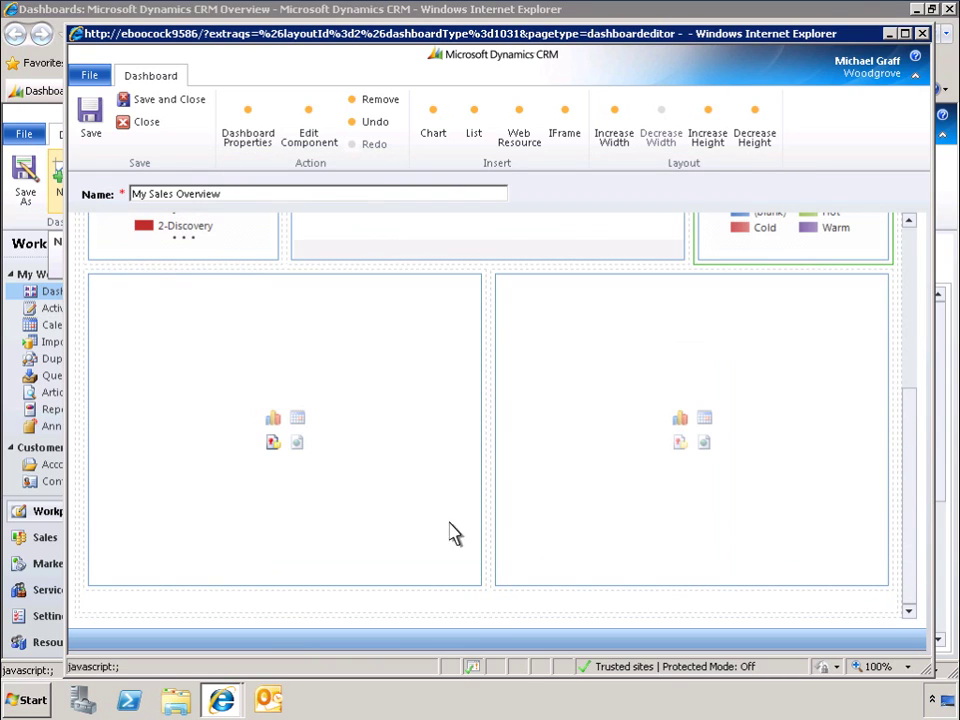
pyautogui.click(272, 443)
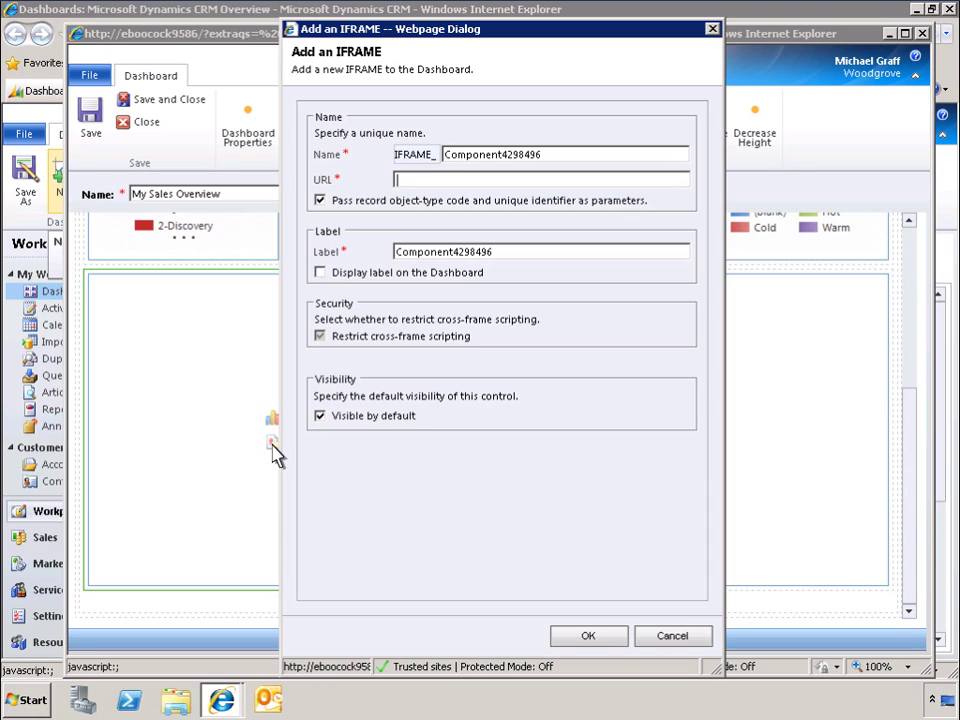
pyautogui.write('http://www.bing.com')
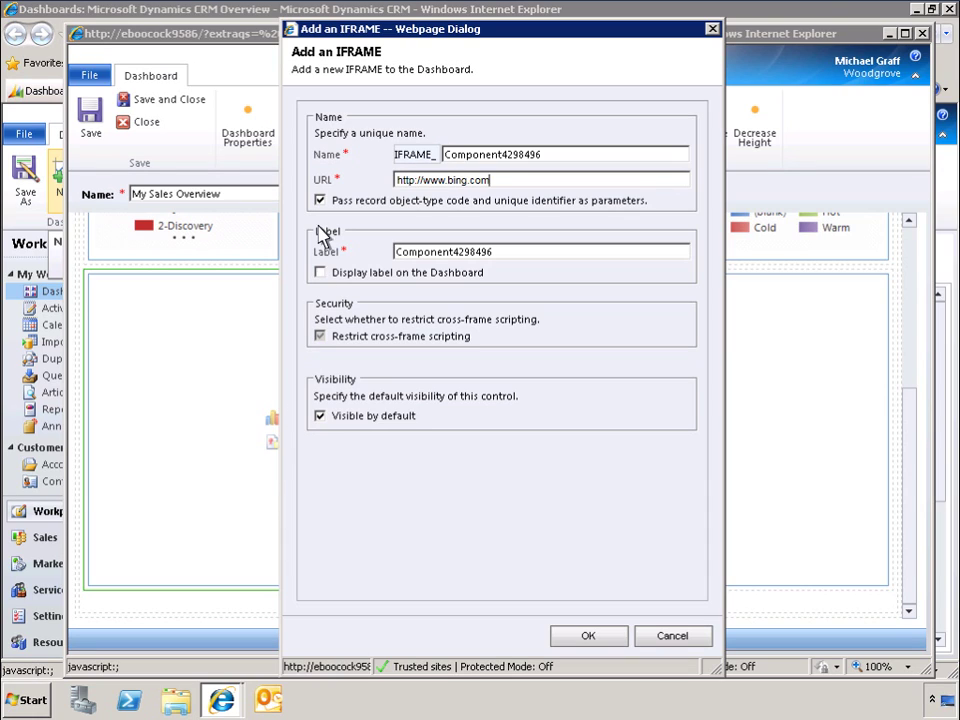
pyautogui.click(320, 200)
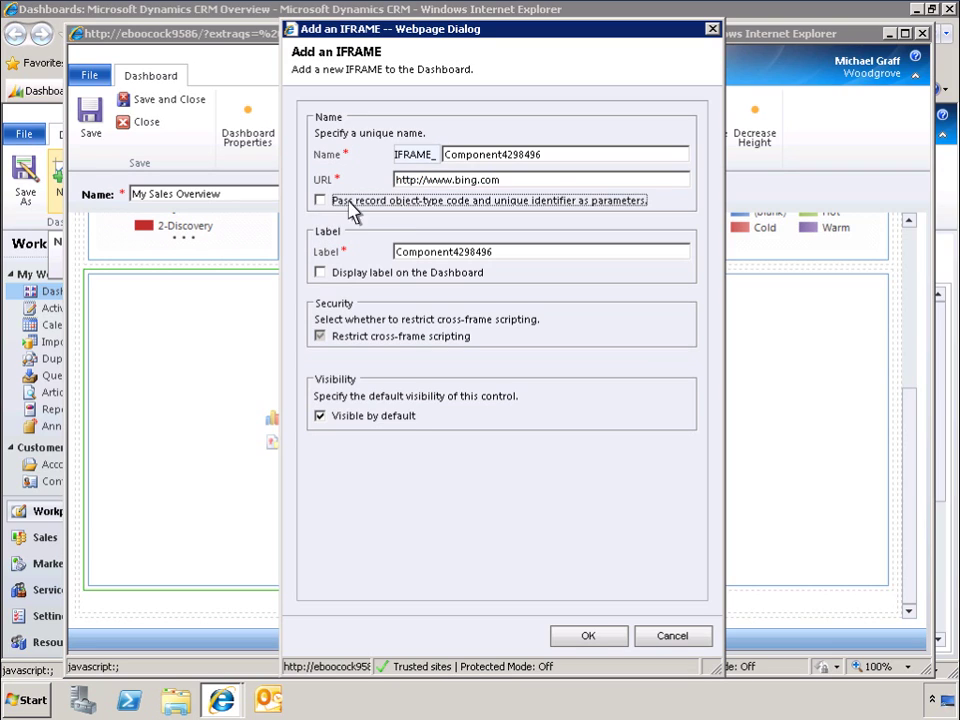
pyautogui.doubleClick(413, 255)
pyautogui.write('Bing Search')
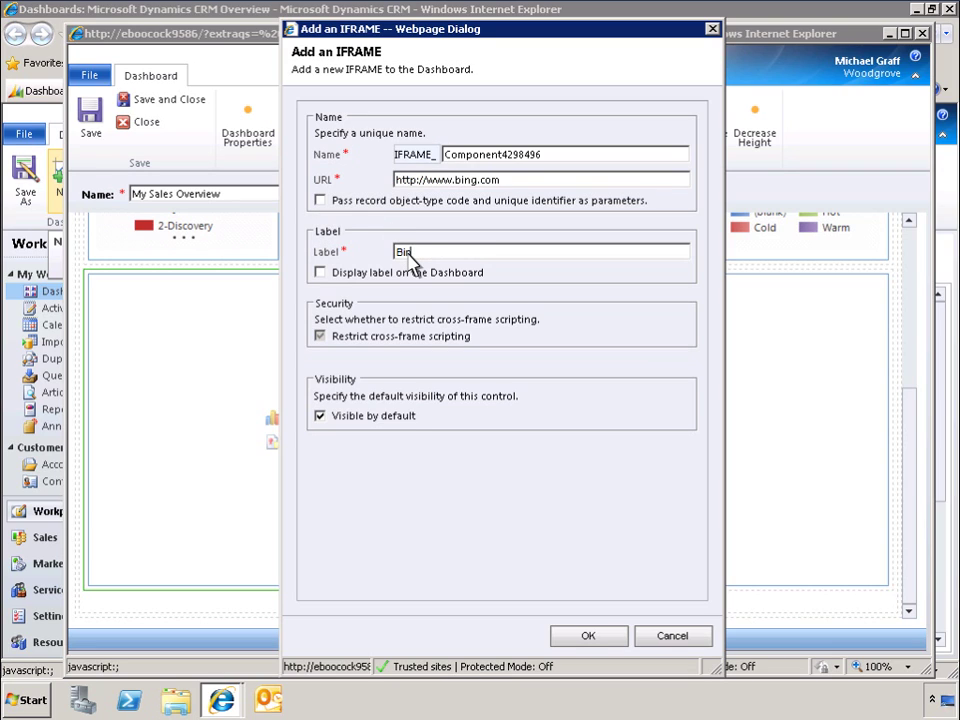
pyautogui.click(589, 637)
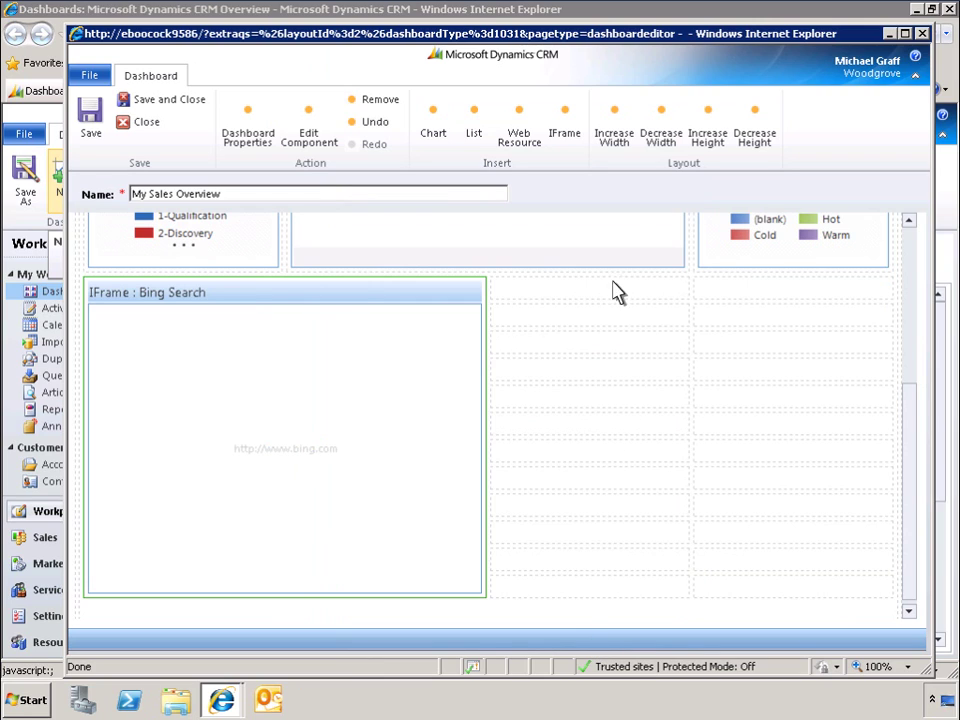
# Step: Increase the Bing Search IFrame's width to span the whole section, and save and close the dashboard
pyautogui.click(616, 133)
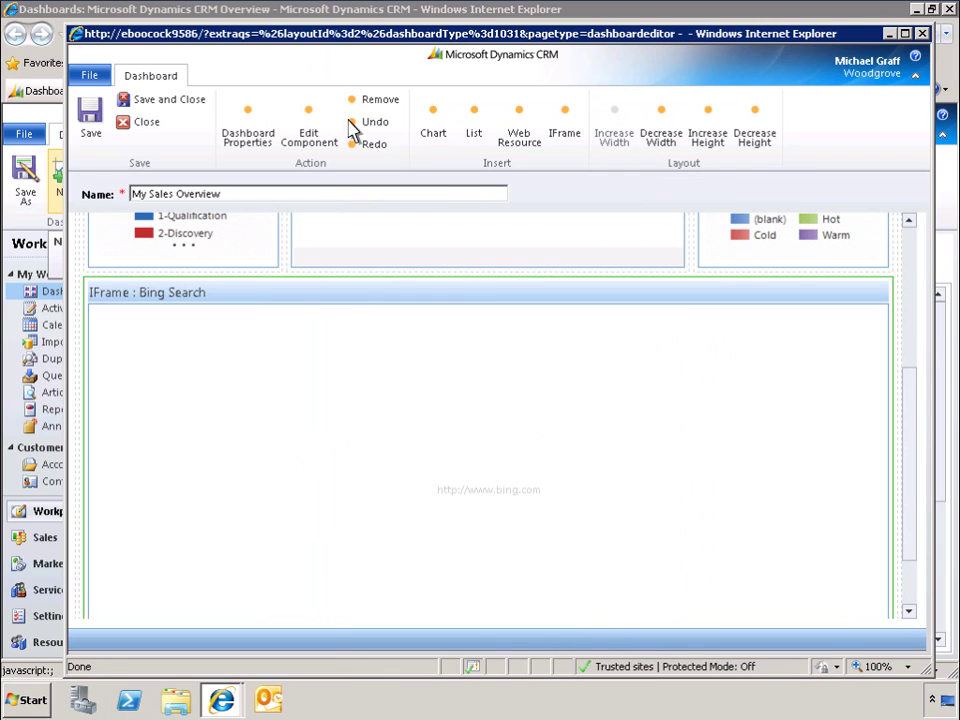
pyautogui.click(168, 100)
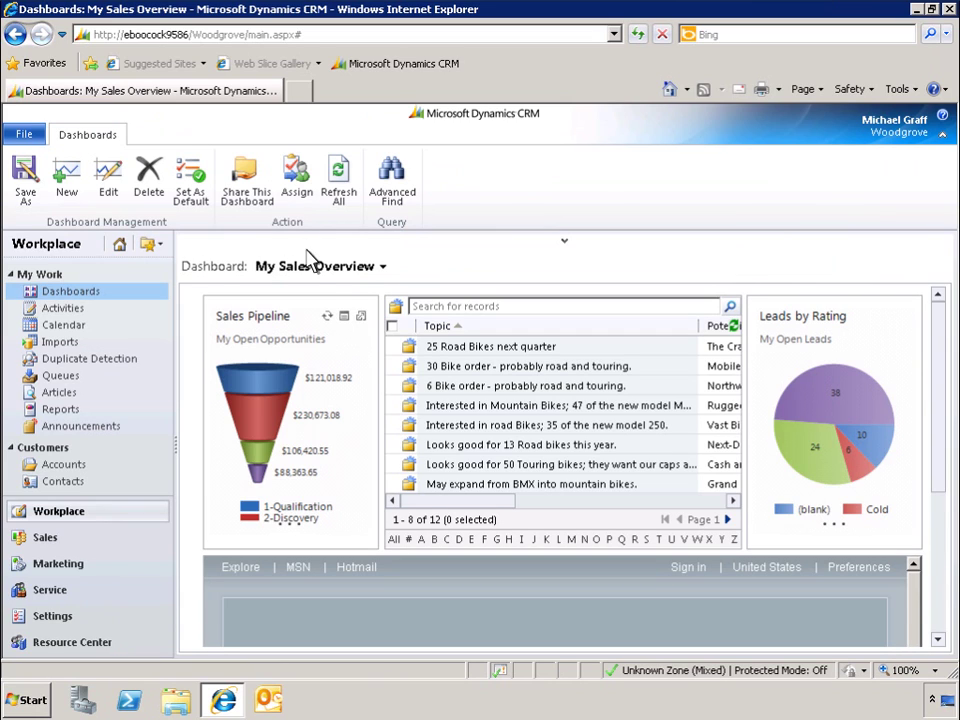
# Step: Refresh the Sales Pipeline chart and view the records used to generate it in a separate window
pyautogui.click(328, 318)
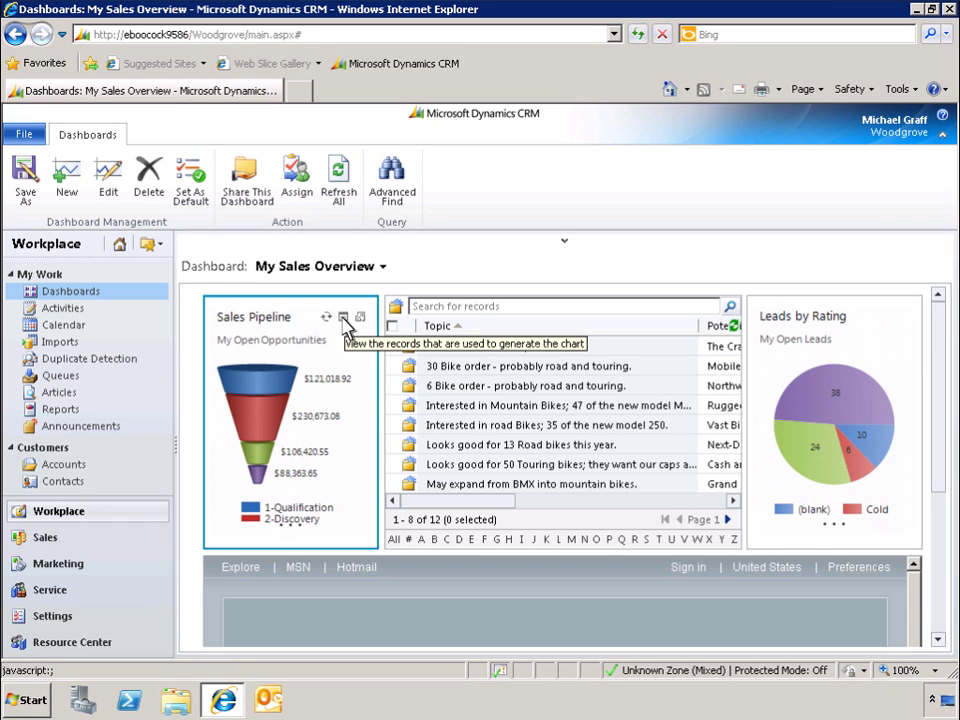
pyautogui.click(344, 318)
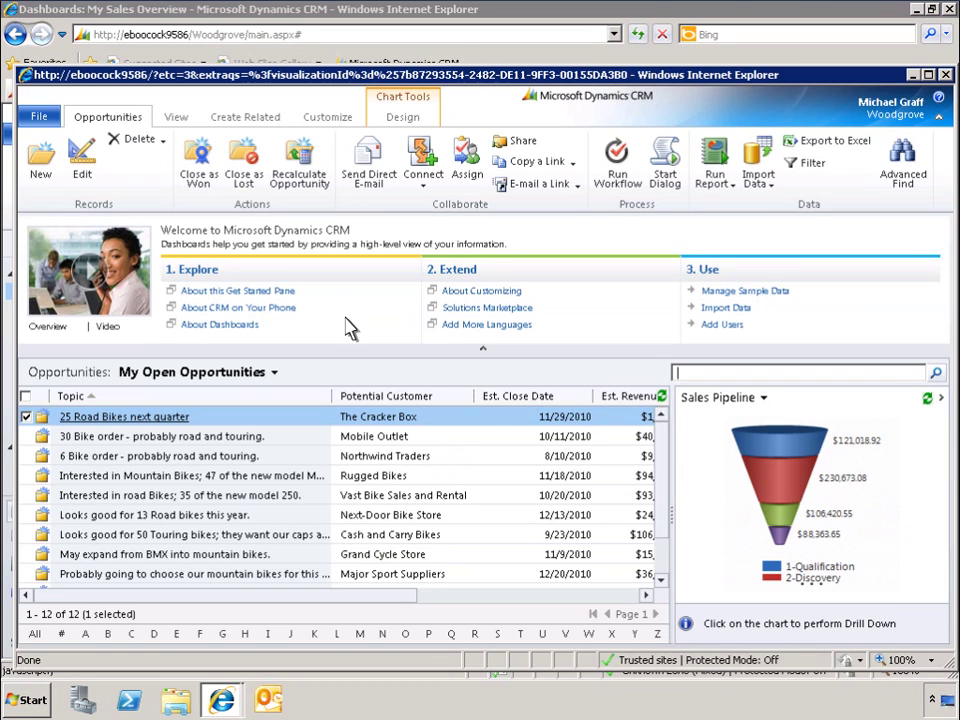
pyautogui.click(945, 76)
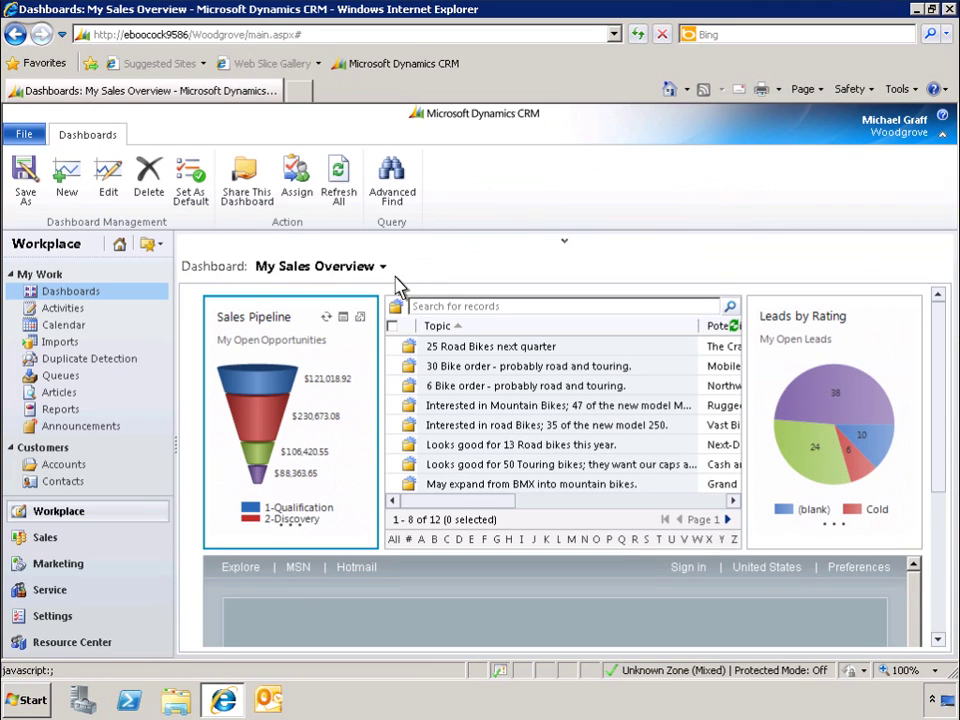
# Step: View the Sales Pipeline chart enlarged and return to the full dashboard
pyautogui.click(361, 316)
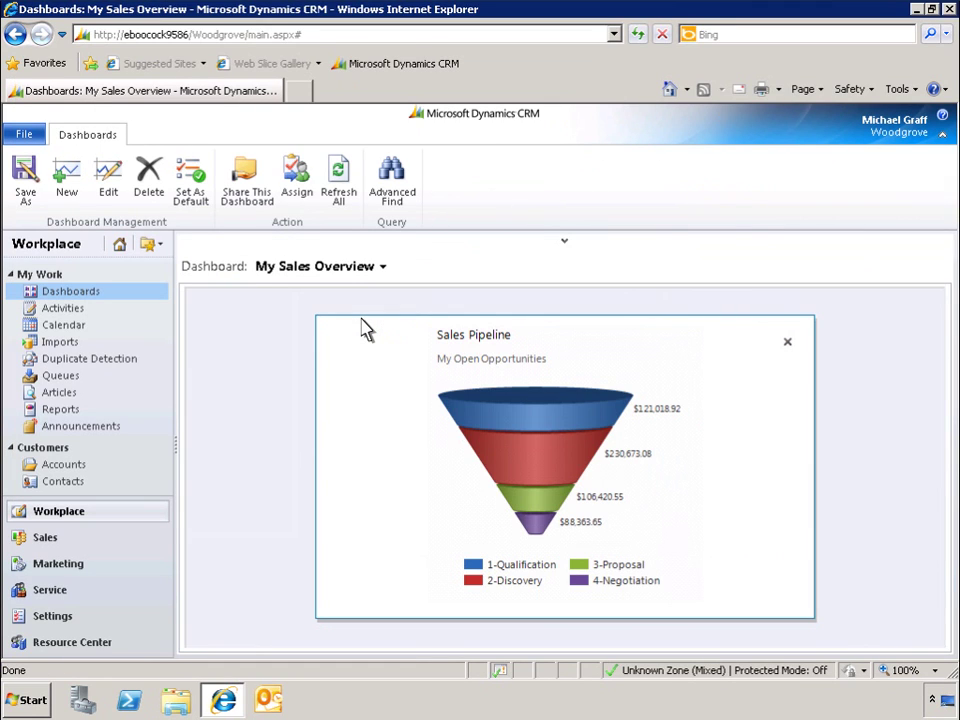
pyautogui.click(787, 344)
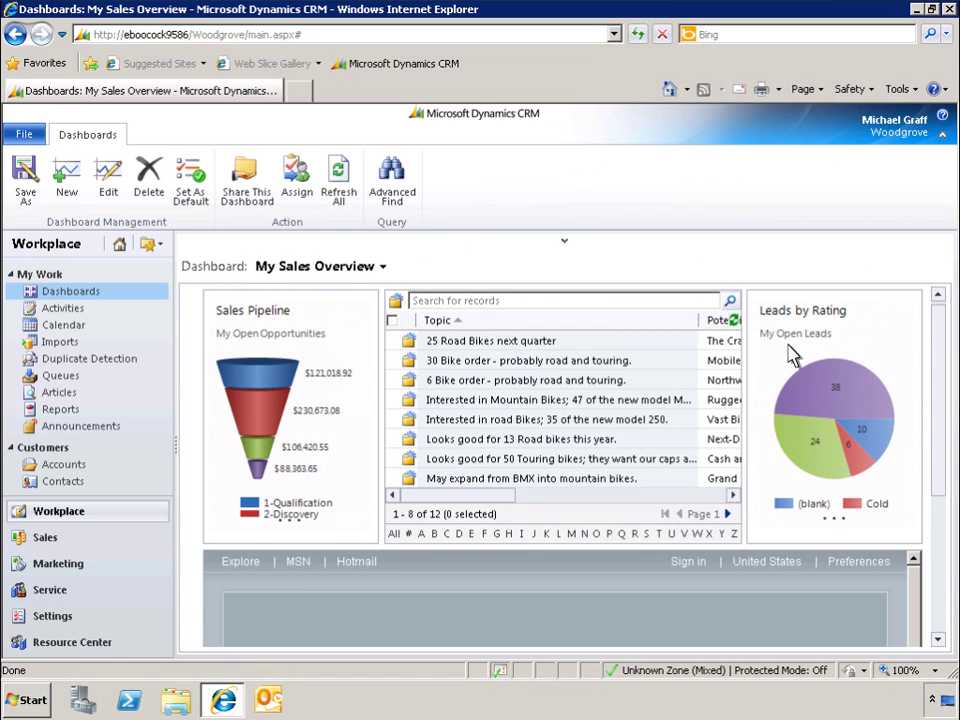